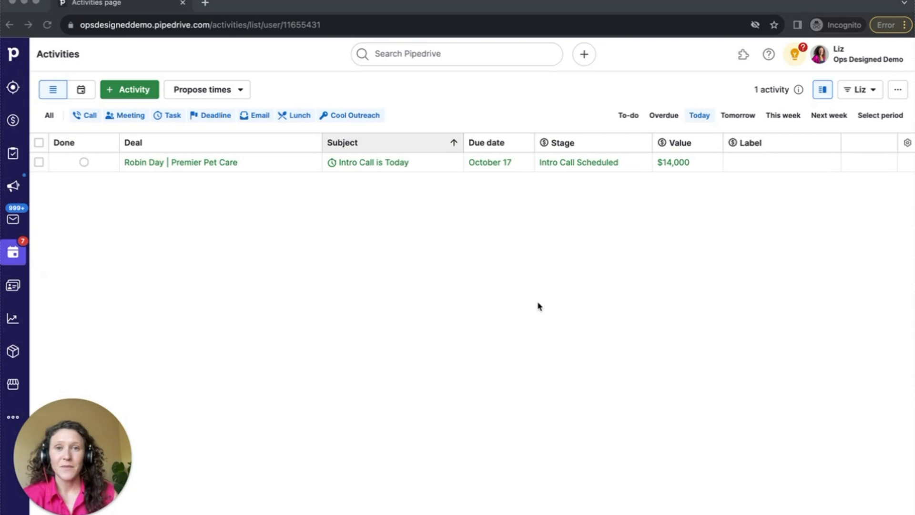
Open the Premier Pet Care deal in a new tab and scroll through its details
left_click(477, 109)
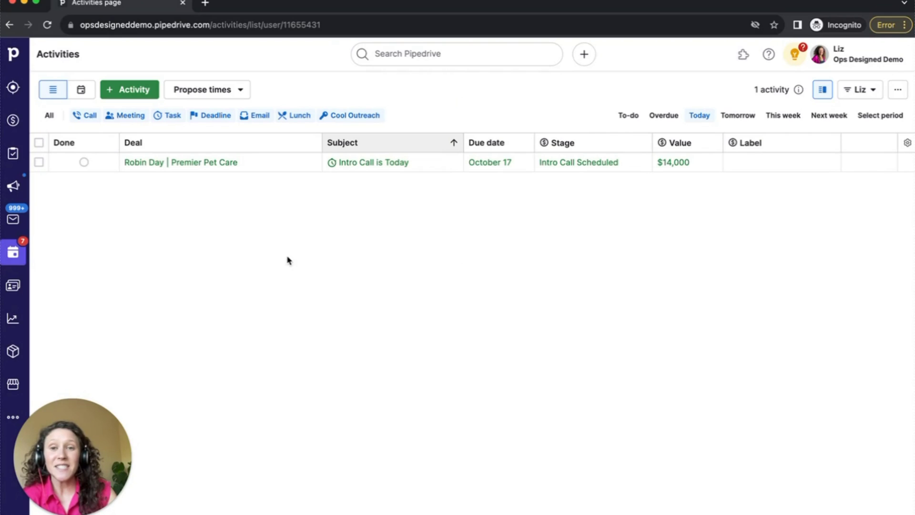
left_click(287, 163)
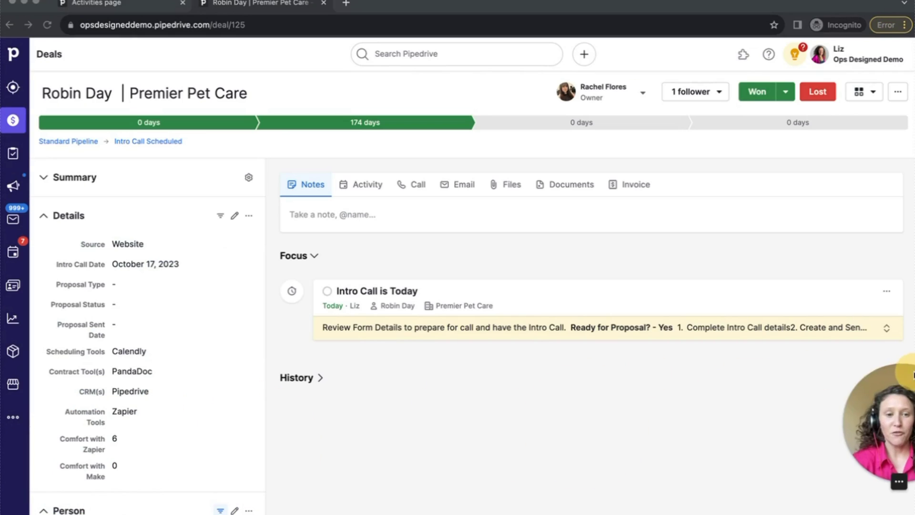
scroll(189, 313, "down", 1)
scroll(189, 313, "down", 1)
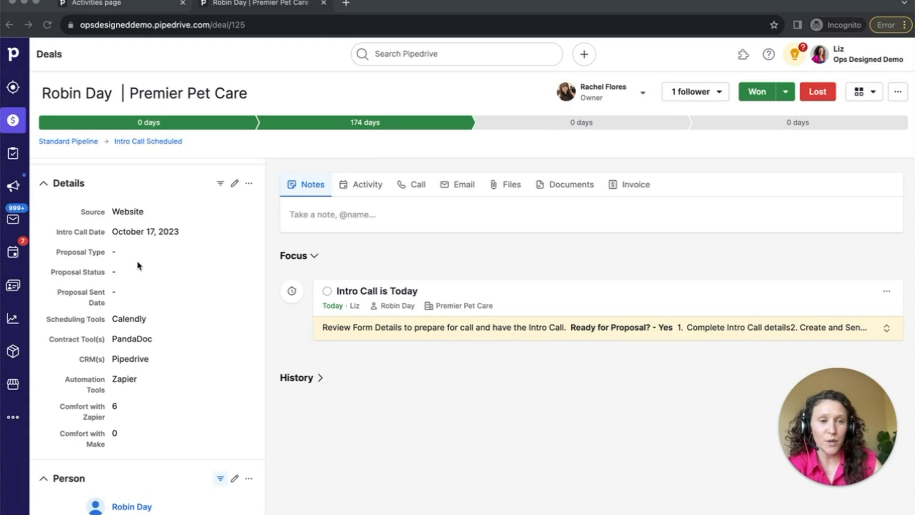
Check the account menu, then bring up the Details section's More actions options
left_click(849, 56)
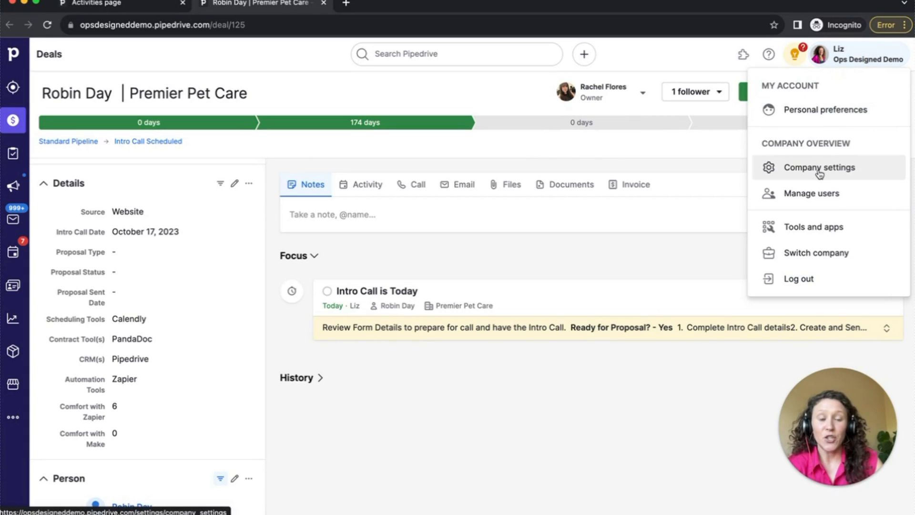
left_click(494, 248)
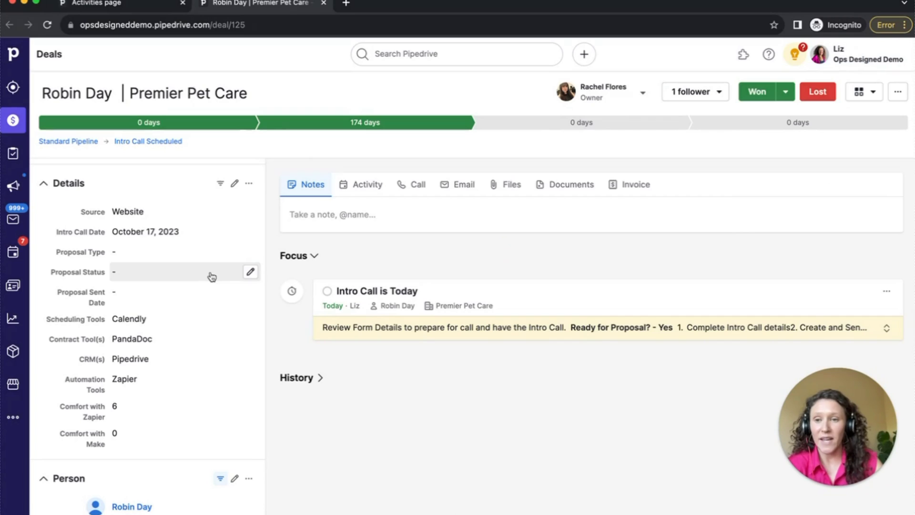
left_click(248, 185)
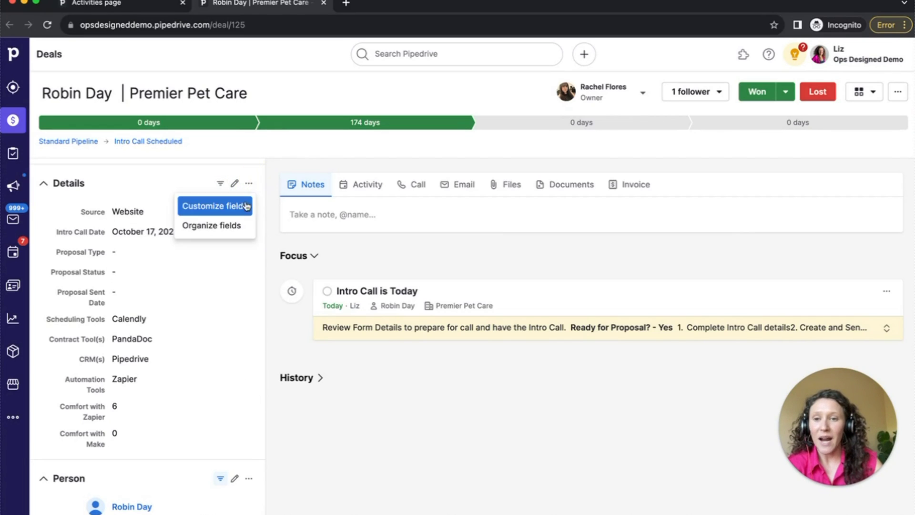
In Organize fields, add a field group named 'Intro Call'
left_click(240, 226)
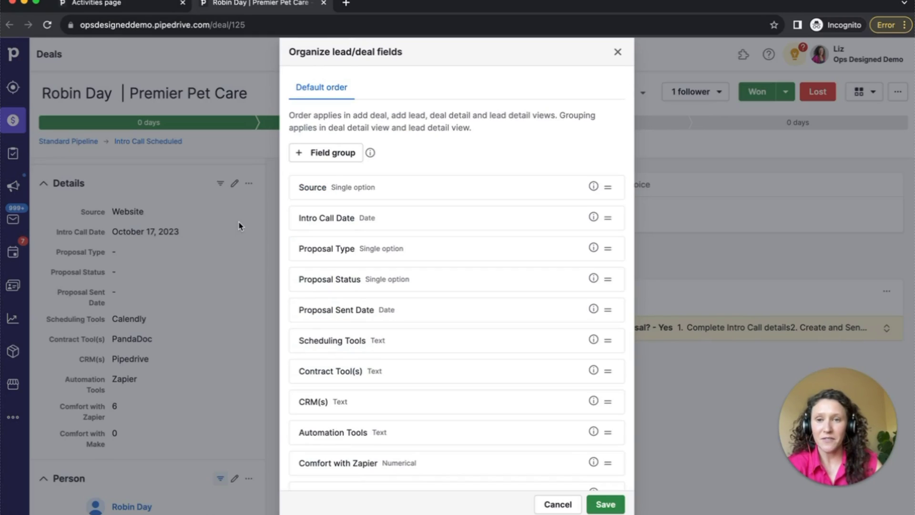
scroll(414, 219, "down", 1)
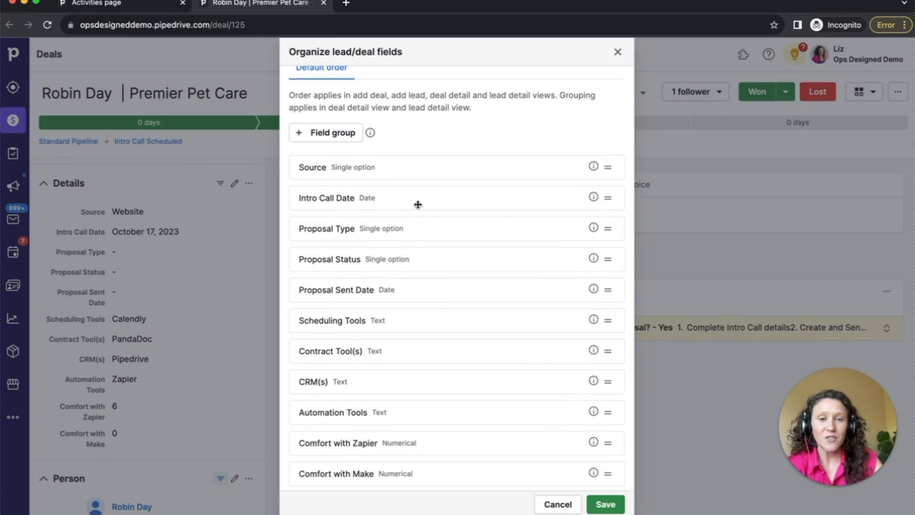
left_click(328, 133)
type("Intro Call")
key("Return")
Add a second field group named 'Proposal'
left_click(347, 134)
type("Propos")
key("BackSpace")
key("BackSpace")
key("BackSpace")
key("BackSpace")
key("BackSpace")
type("roposal")
key("Return")
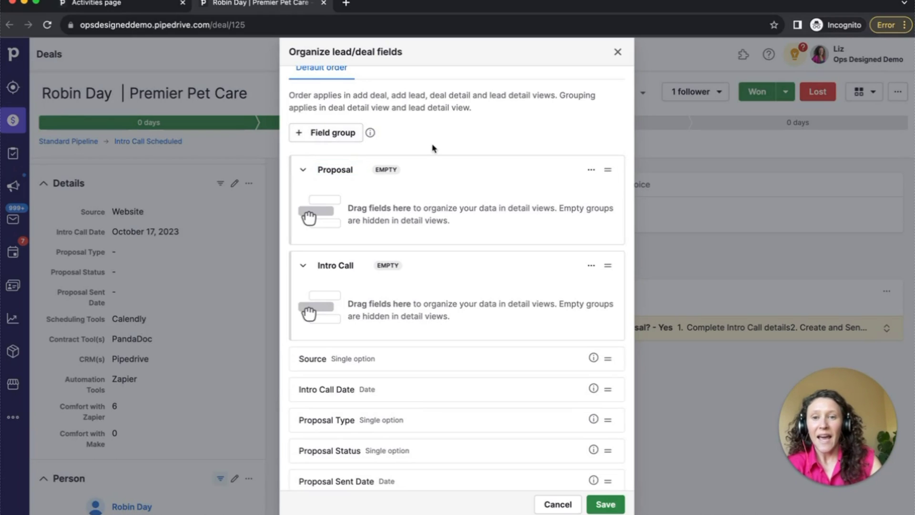
scroll(379, 235, "down", 2)
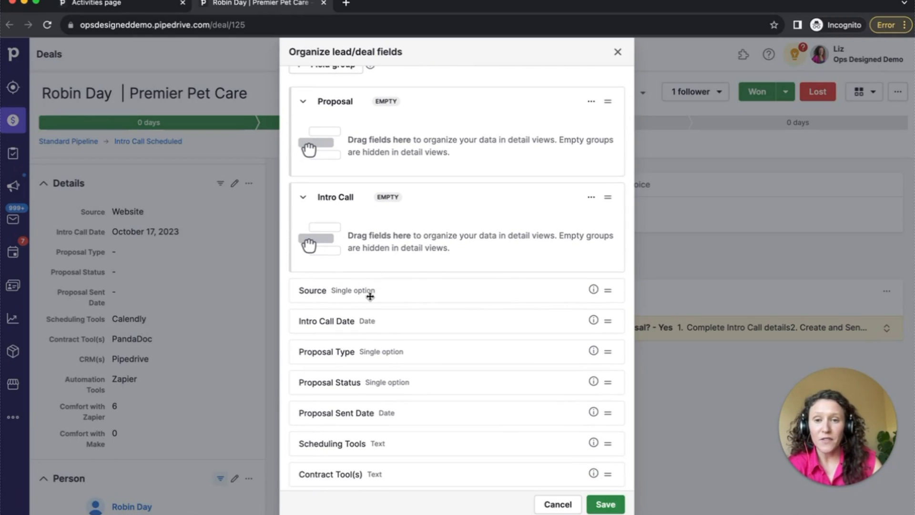
Drag Intro Call Date and Proposal Type into Intro Call, and Proposal Sent Date and Proposal Status into Proposal
left_click_drag(367, 321, 375, 221)
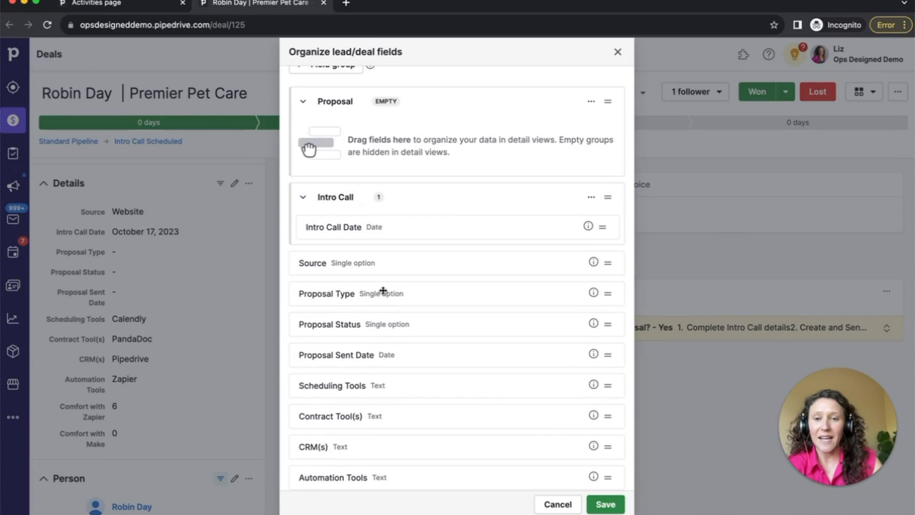
left_click_drag(382, 295, 384, 232)
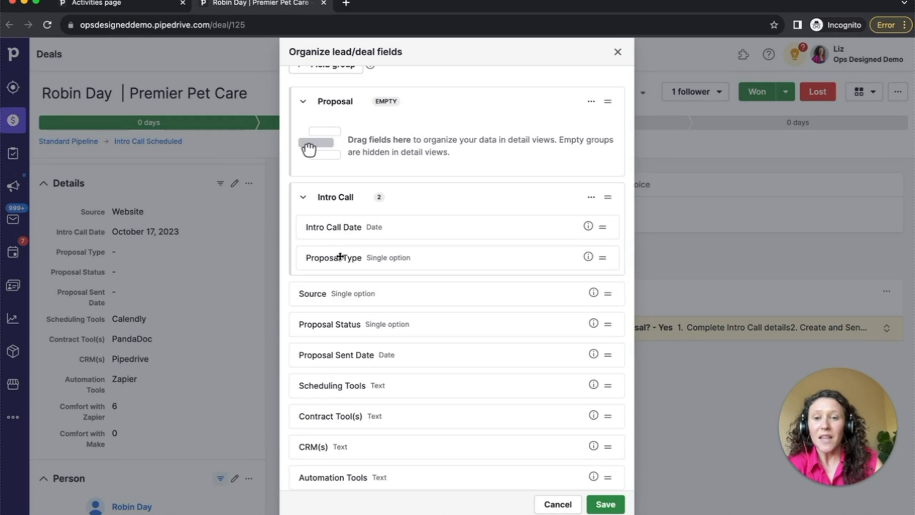
left_click_drag(327, 356, 363, 195)
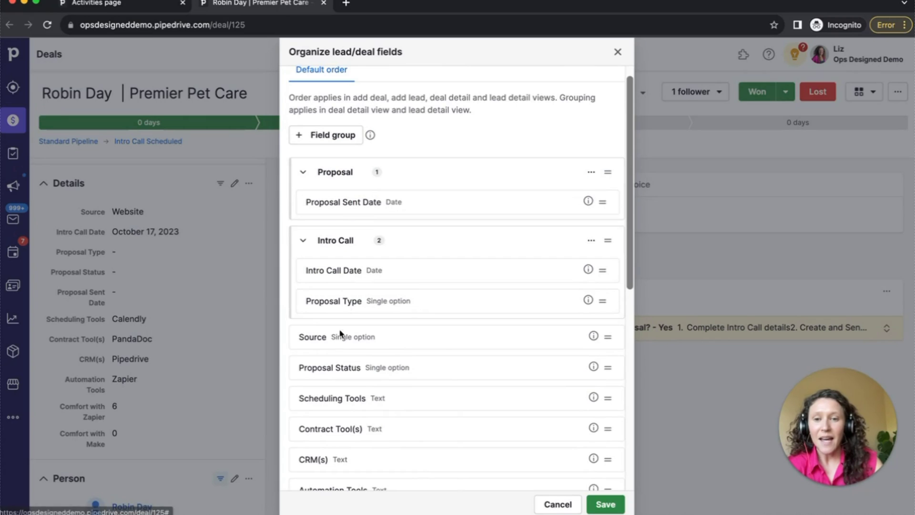
left_click_drag(336, 368, 338, 202)
Place the Proposal group below Intro Call and save the grouping
left_click_drag(482, 171, 476, 271)
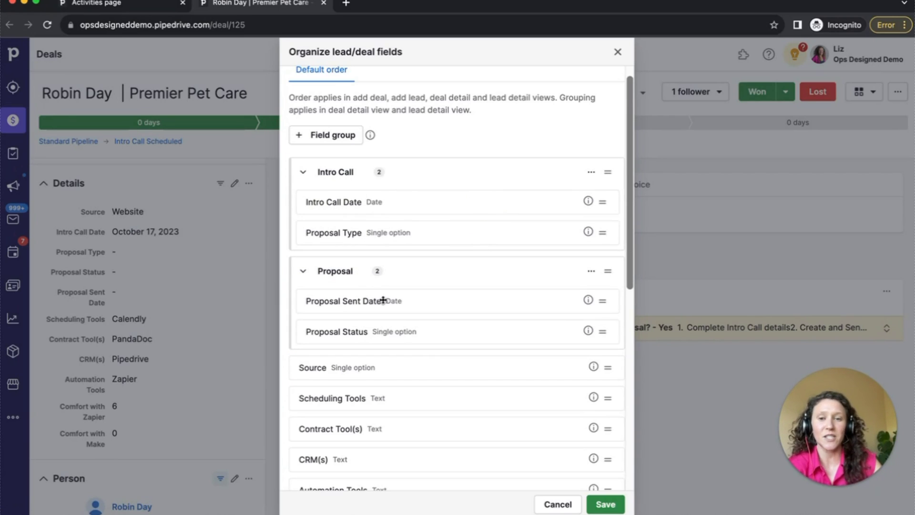
left_click(608, 504)
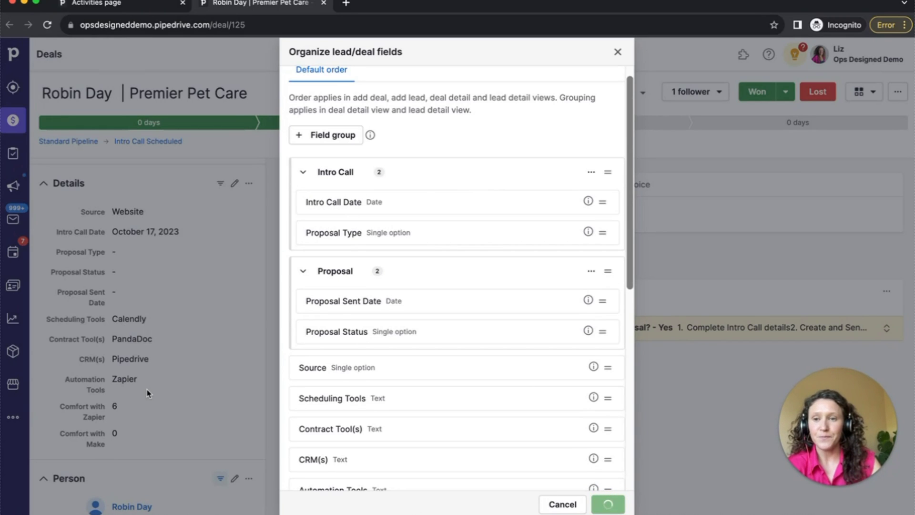
scroll(221, 384, "down", 1)
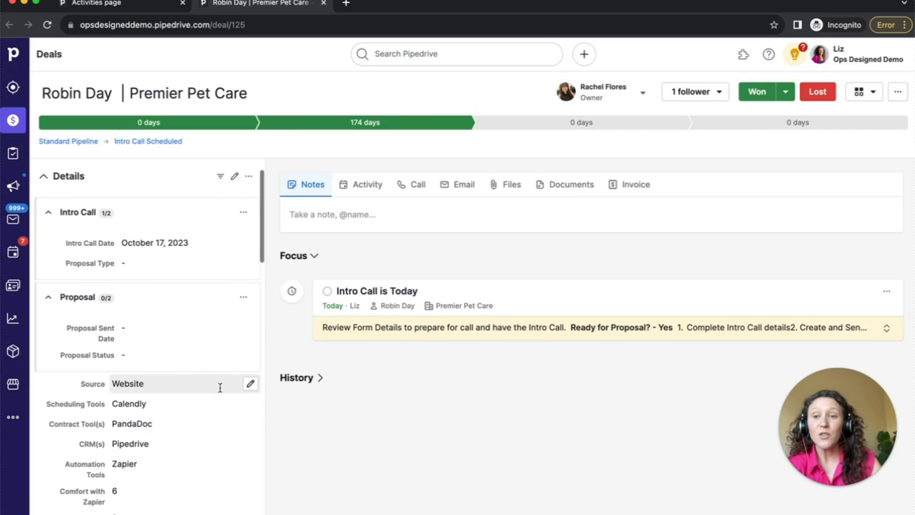
Collapse the Intro Call and Proposal groups in the deal's Details panel
left_click(50, 211)
left_click(48, 244)
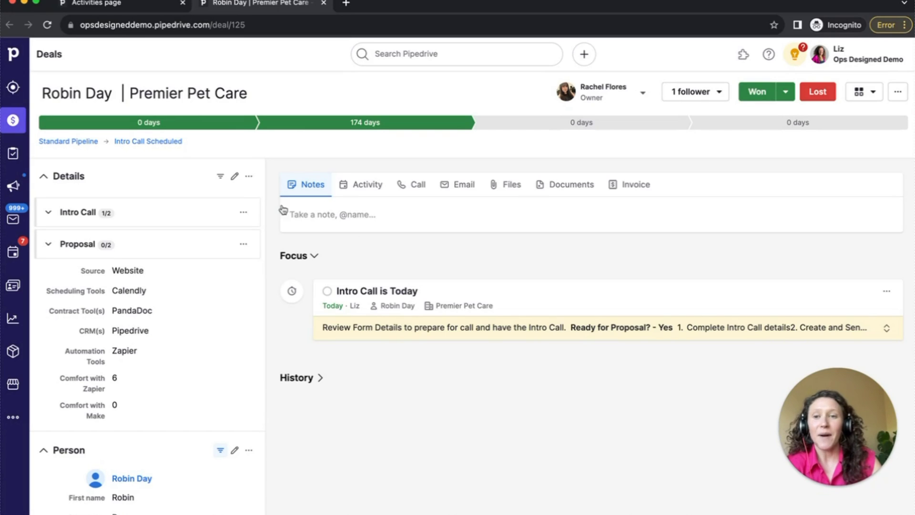
left_click(858, 55)
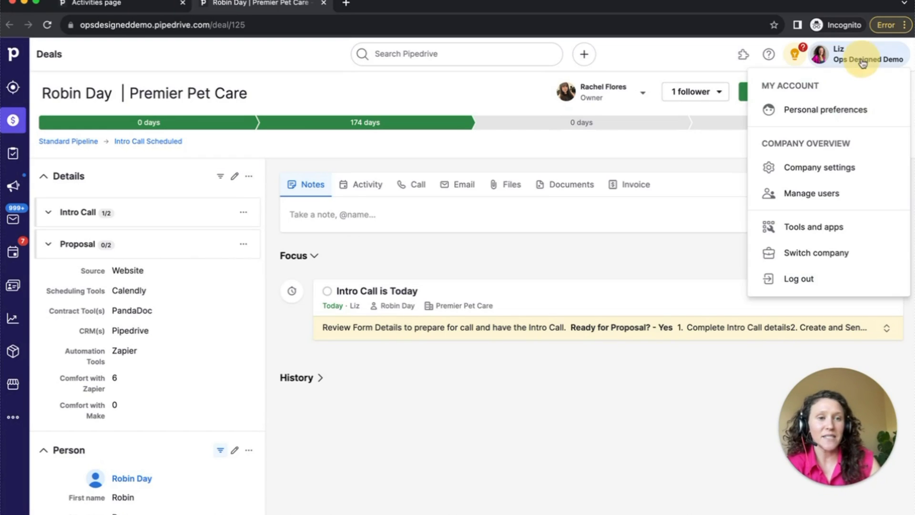
Go to company Settings > Data fields and open the Organize lead/deal fields dialog
left_click(795, 176)
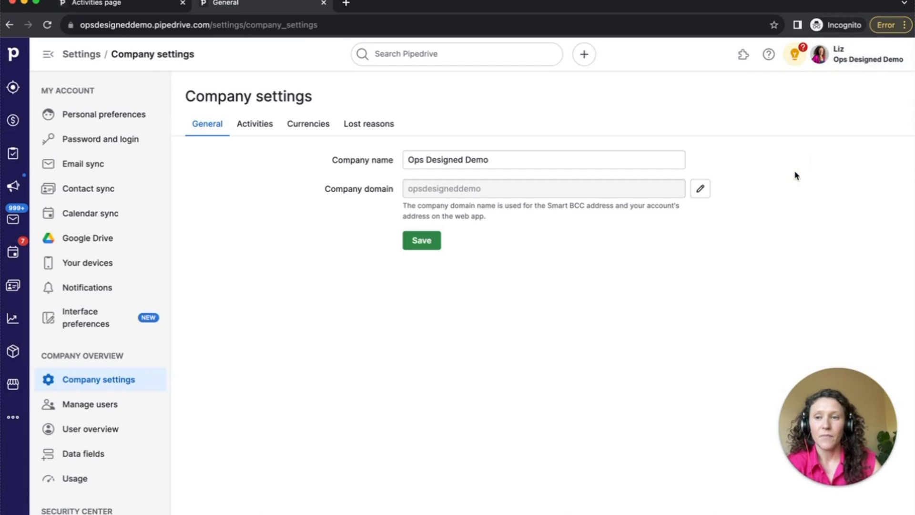
left_click(96, 453)
scroll(254, 276, "down", 3)
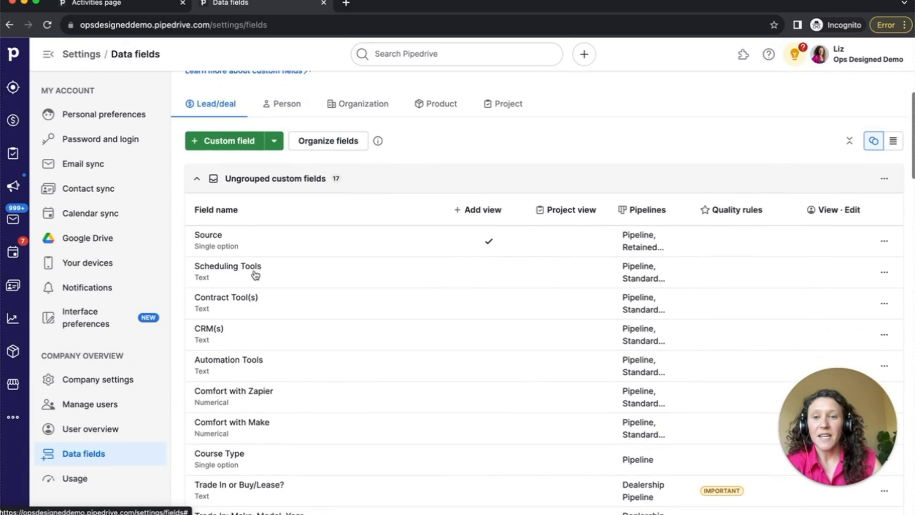
left_click(329, 139)
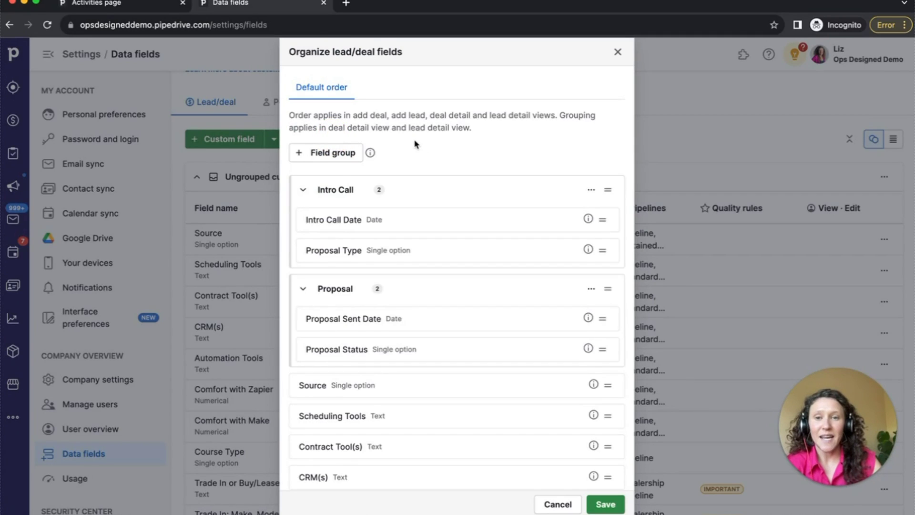
scroll(417, 146, "down", 1)
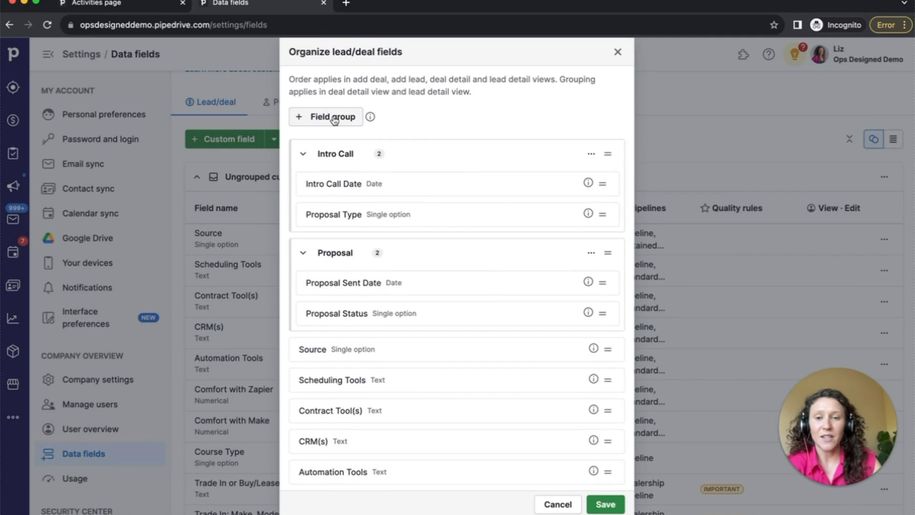
Add a new field group named 'Form Details'
left_click(334, 118)
type("Form Details")
key("Return")
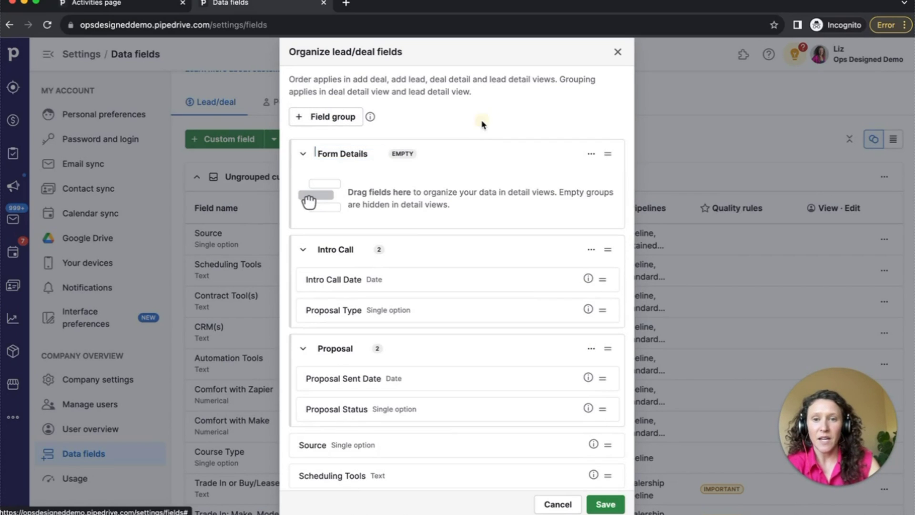
scroll(406, 183, "down", 2)
scroll(406, 183, "down", 1)
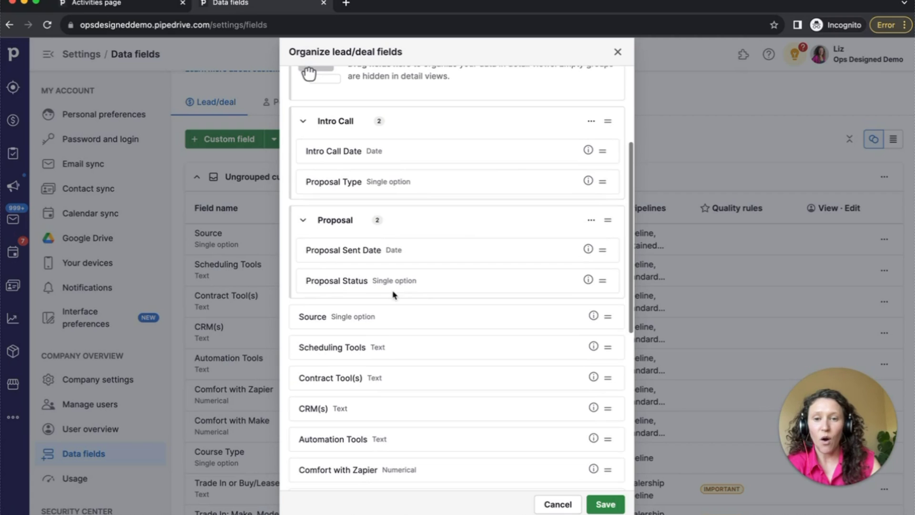
Drag Source, CRM(s) and the other intake fields into Form Details, save, and return to Activities
left_click_drag(387, 322, 411, 171)
left_click_drag(387, 369, 398, 200)
scroll(398, 286, "down", 2)
left_click_drag(343, 362, 375, 181)
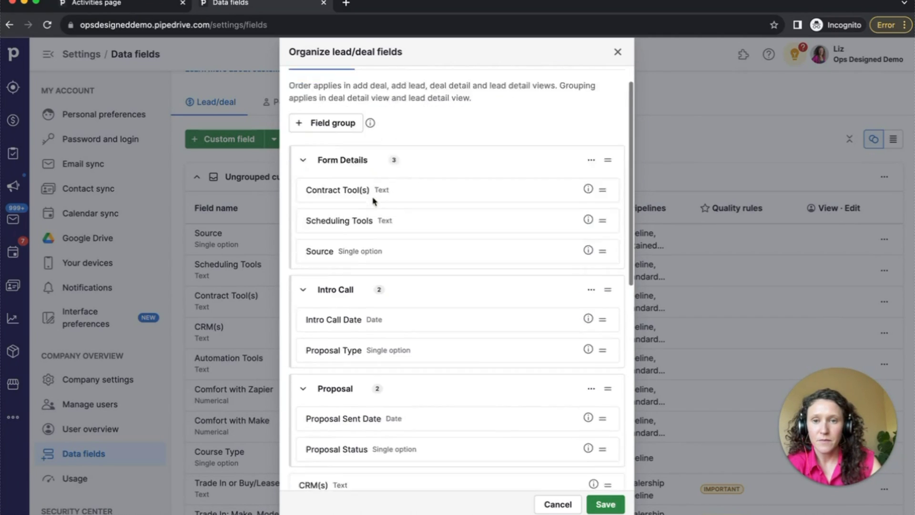
scroll(362, 334, "down", 3)
left_click_drag(364, 346, 387, 192)
scroll(381, 240, "down", 5)
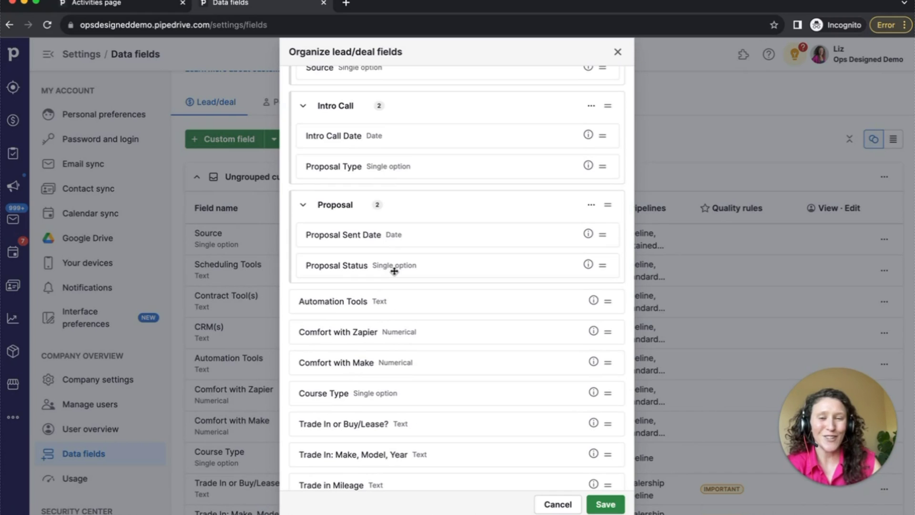
scroll(531, 138, "up", 5)
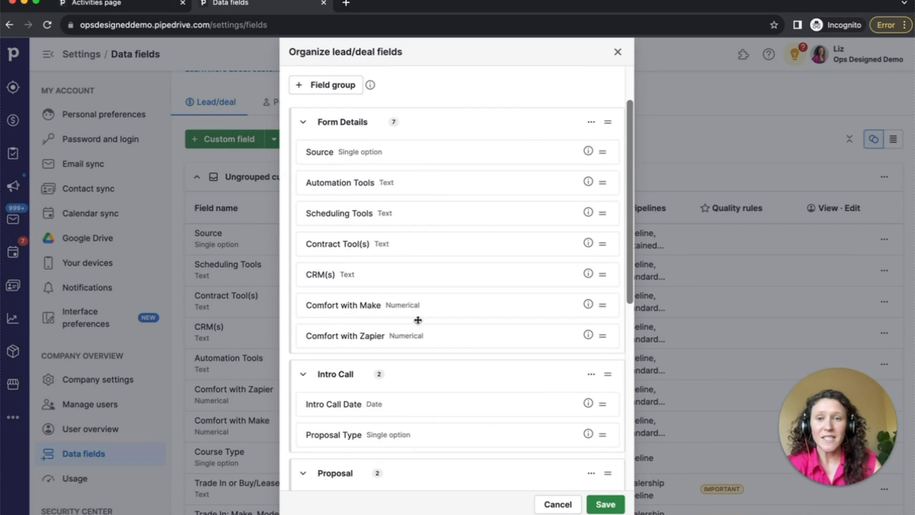
left_click(606, 505)
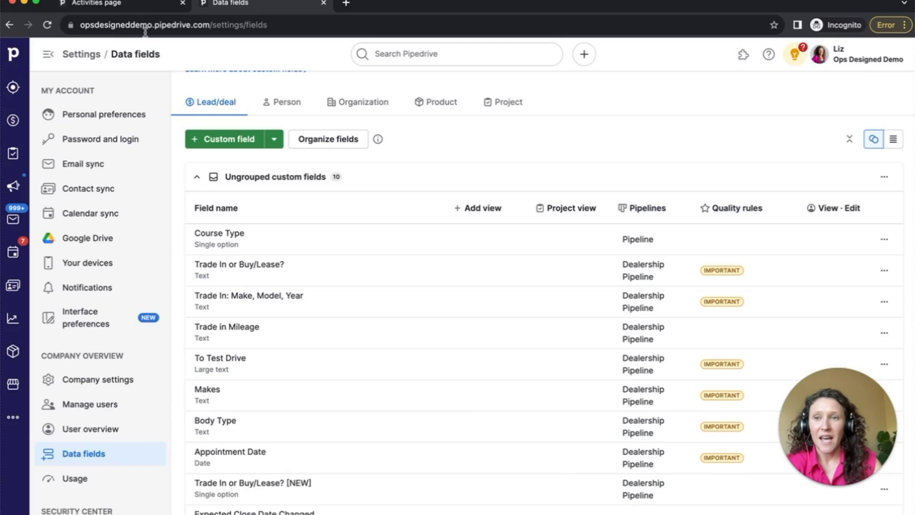
left_click(138, 5)
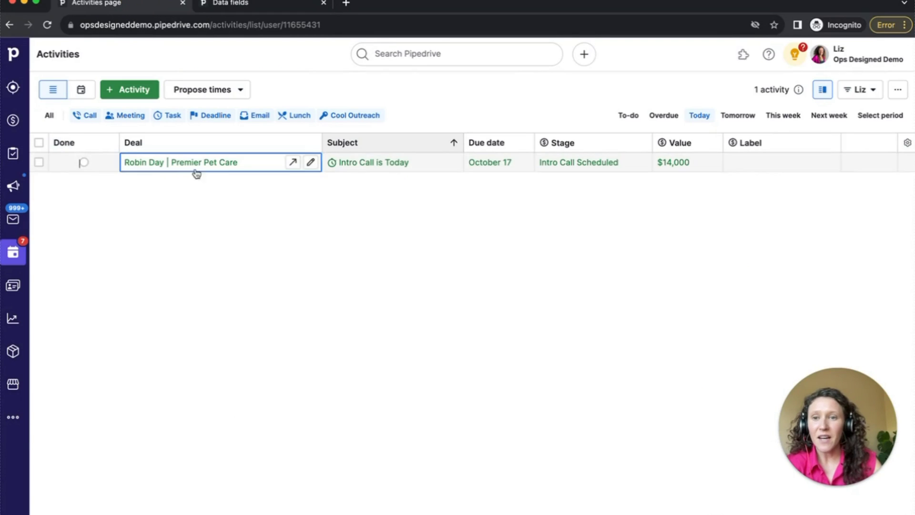
Open the Premier Pet Care deal and collapse then re-expand its Form Details group
left_click(291, 164)
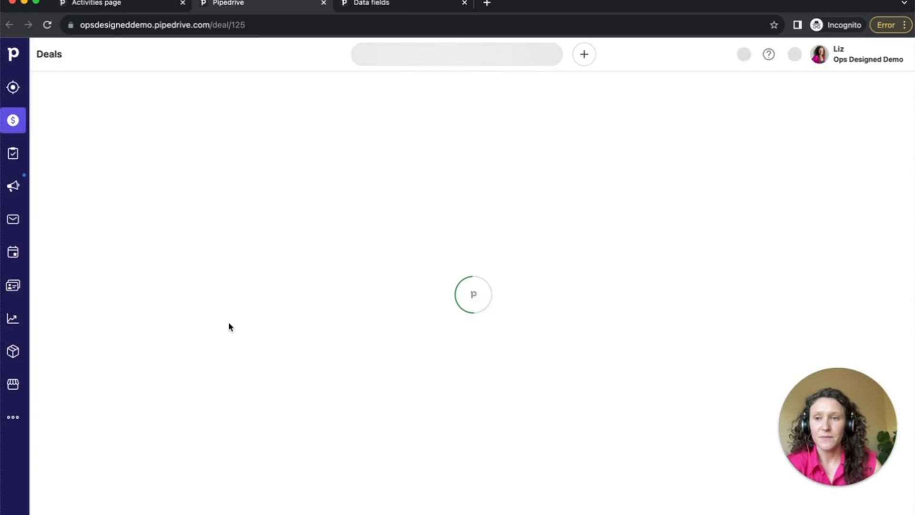
scroll(229, 323, "down", 1)
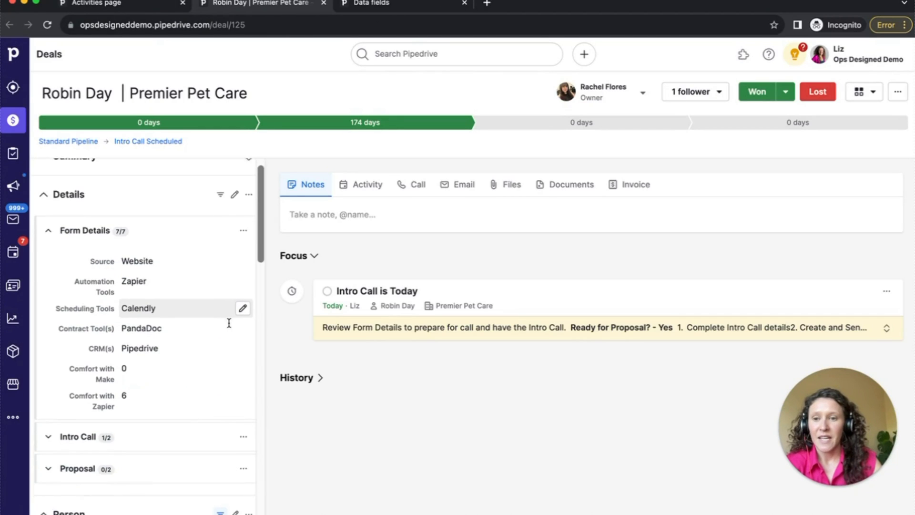
scroll(229, 323, "down", 2)
left_click(50, 193)
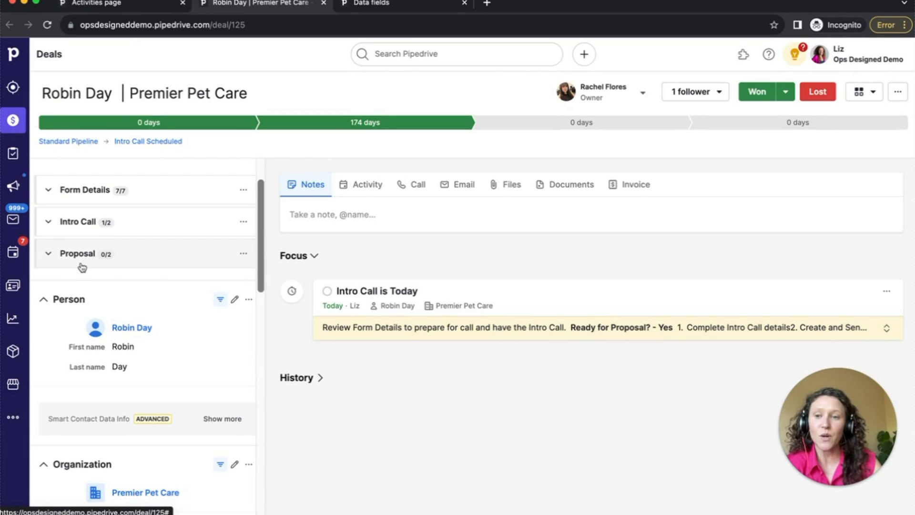
left_click(92, 193)
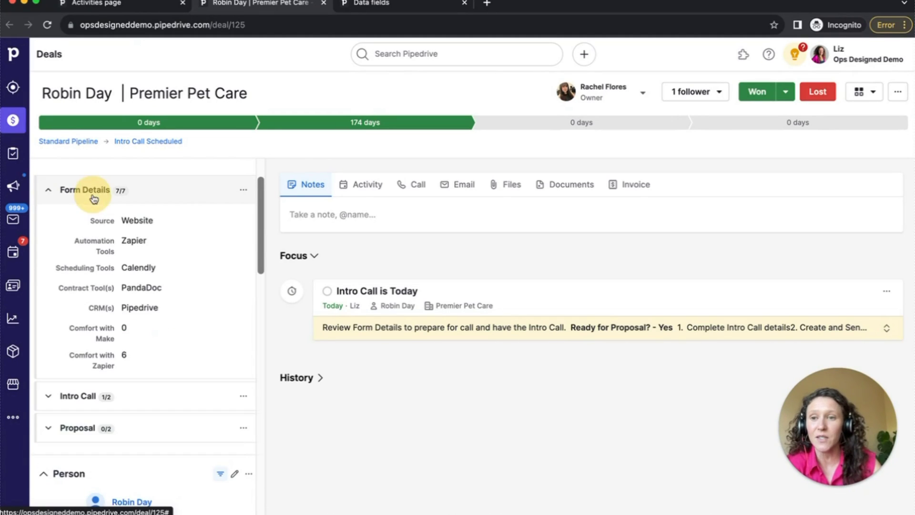
scroll(205, 196, "down", 1)
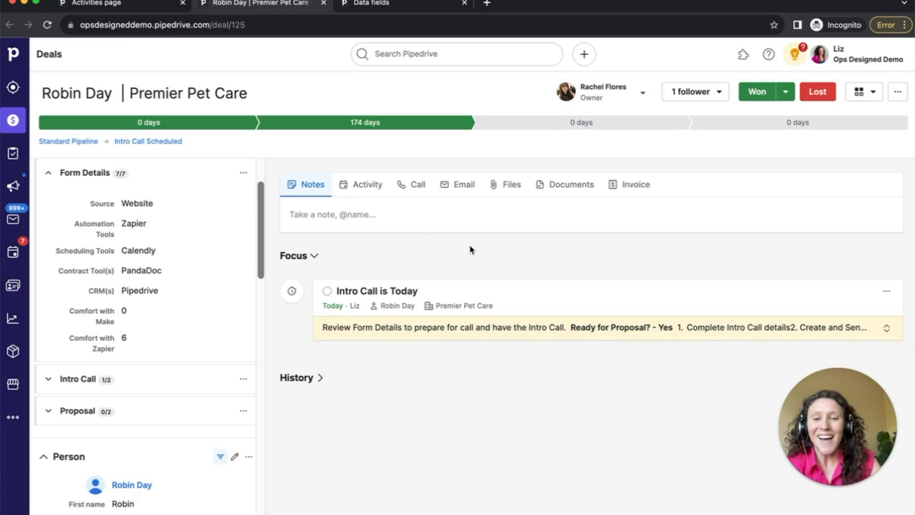
Show the activity's full description, highlight 'Form Details', and collapse and re-expand that group
left_click(886, 327)
scroll(715, 286, "down", 1)
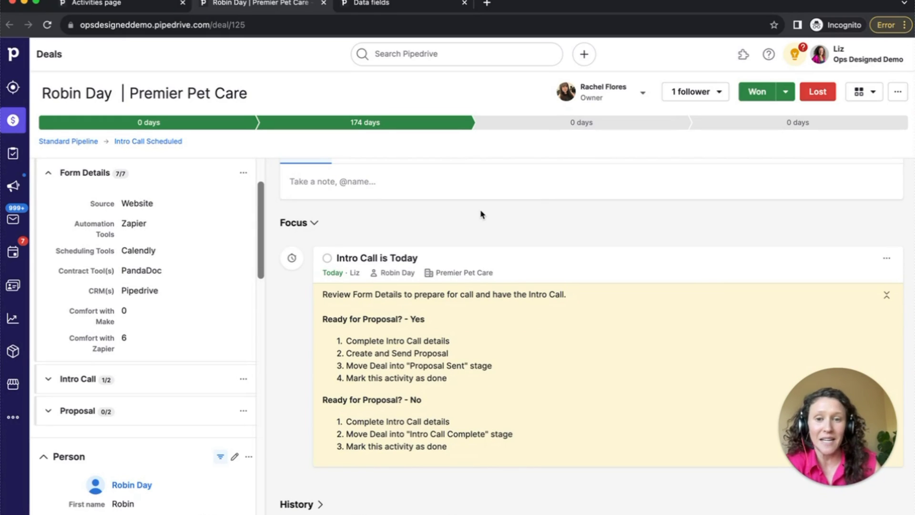
left_click_drag(352, 294, 402, 294)
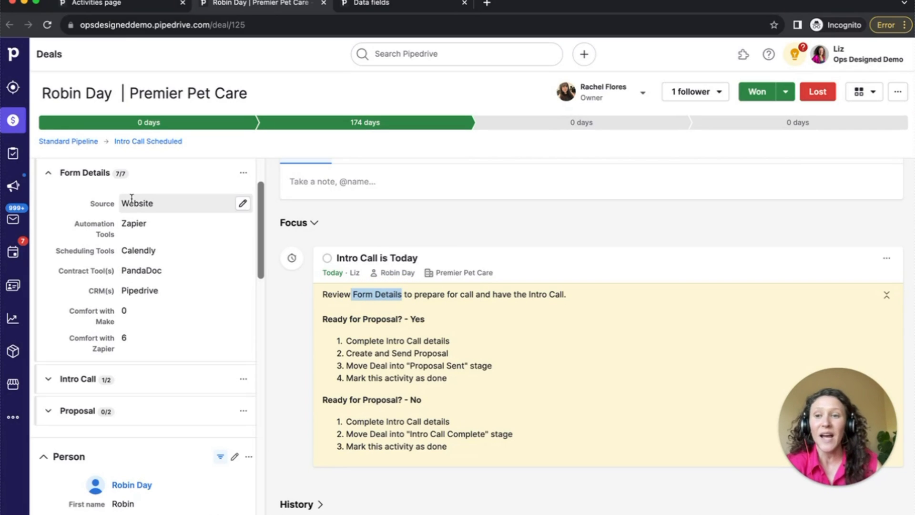
left_click(79, 172)
left_click(68, 173)
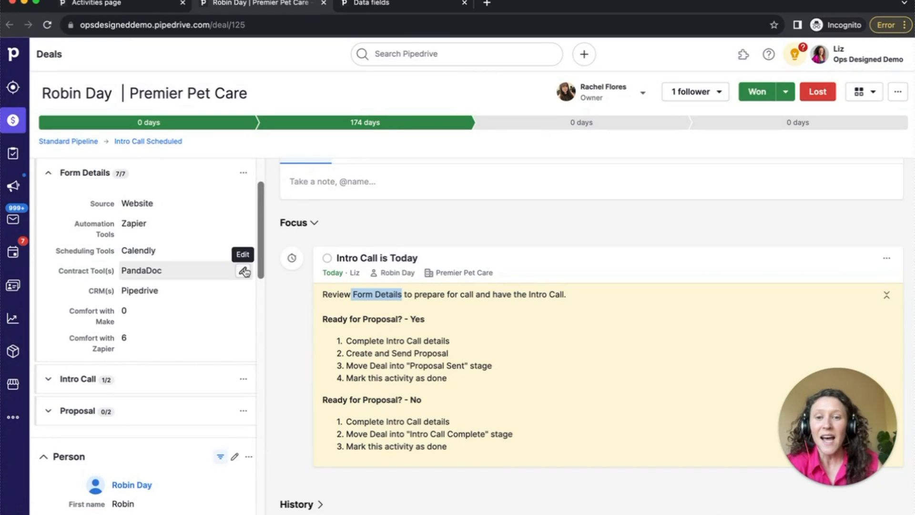
Highlight the Ready for Proposal Yes and No steps and expand the Intro Call group
left_click(328, 314)
left_click_drag(327, 322, 453, 320)
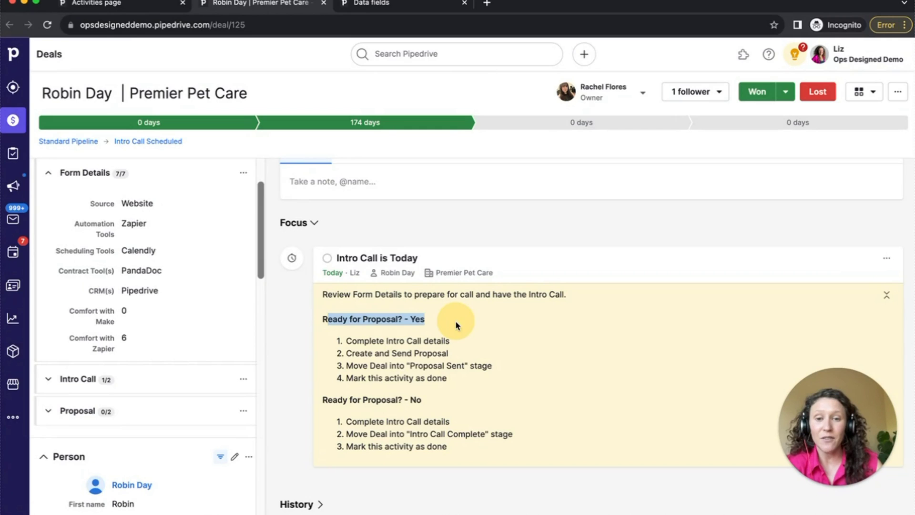
left_click_drag(351, 340, 463, 379)
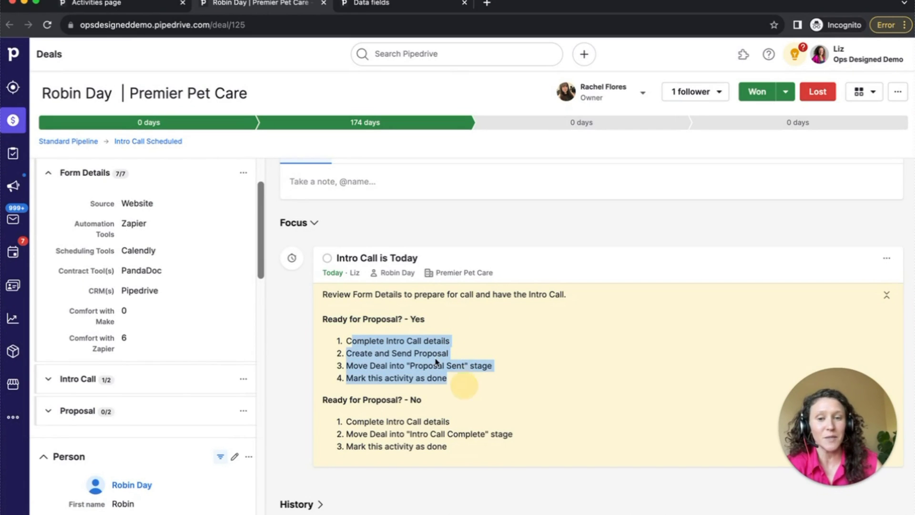
left_click(70, 382)
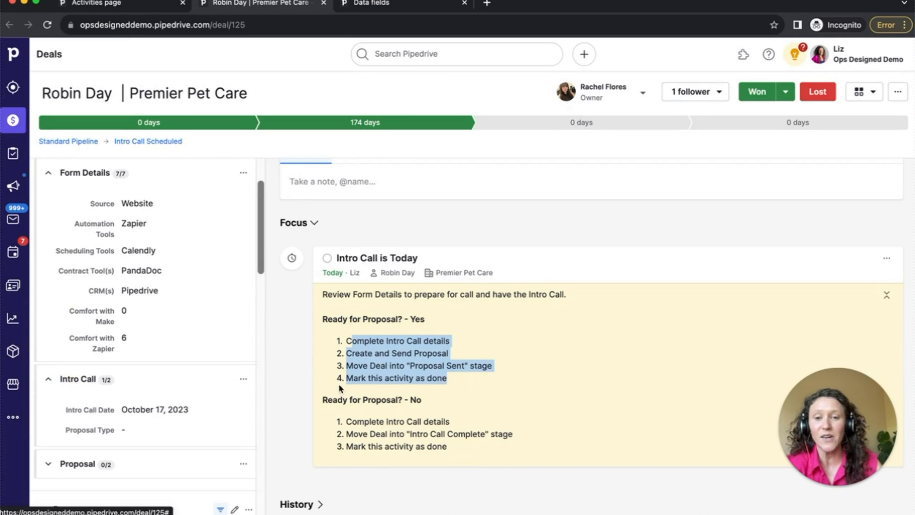
left_click(384, 416)
left_click_drag(337, 400, 455, 452)
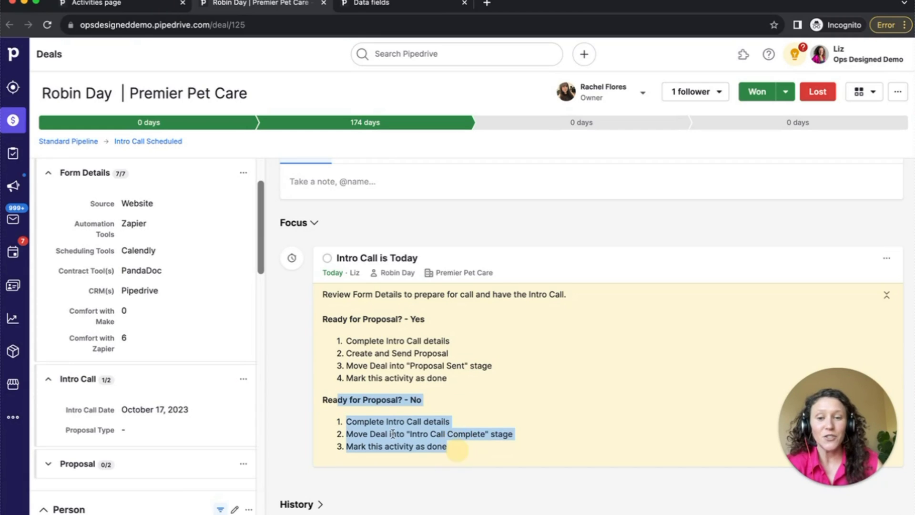